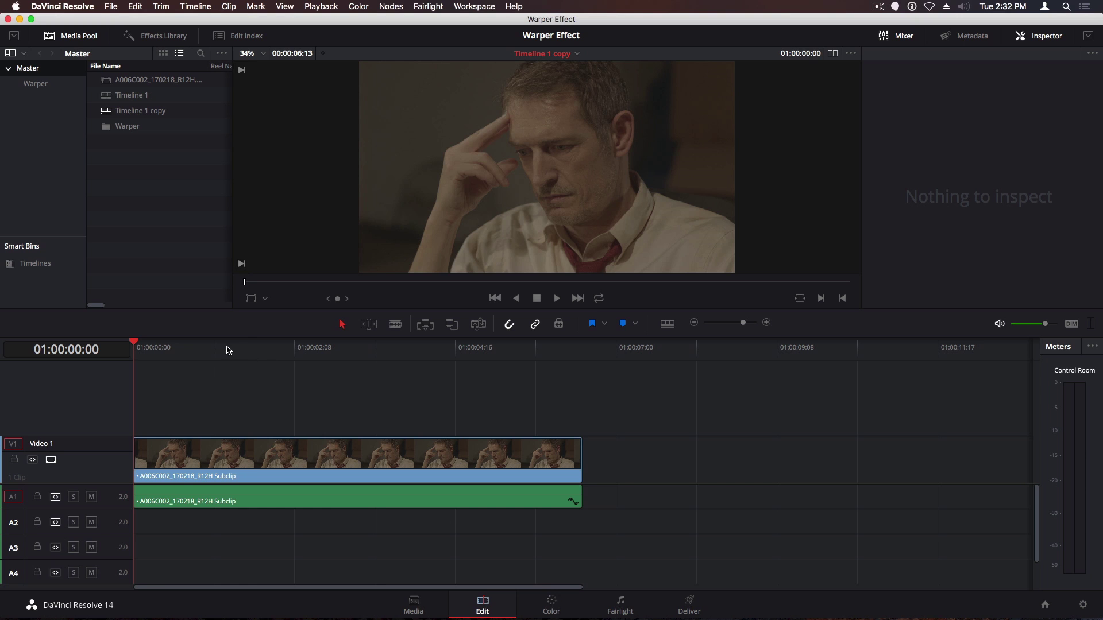
Review the footage, then on the Color page add serial node 02, parallel nodes 04–05 with a mixer, and serial node 06
drag(162, 356, 447, 369)
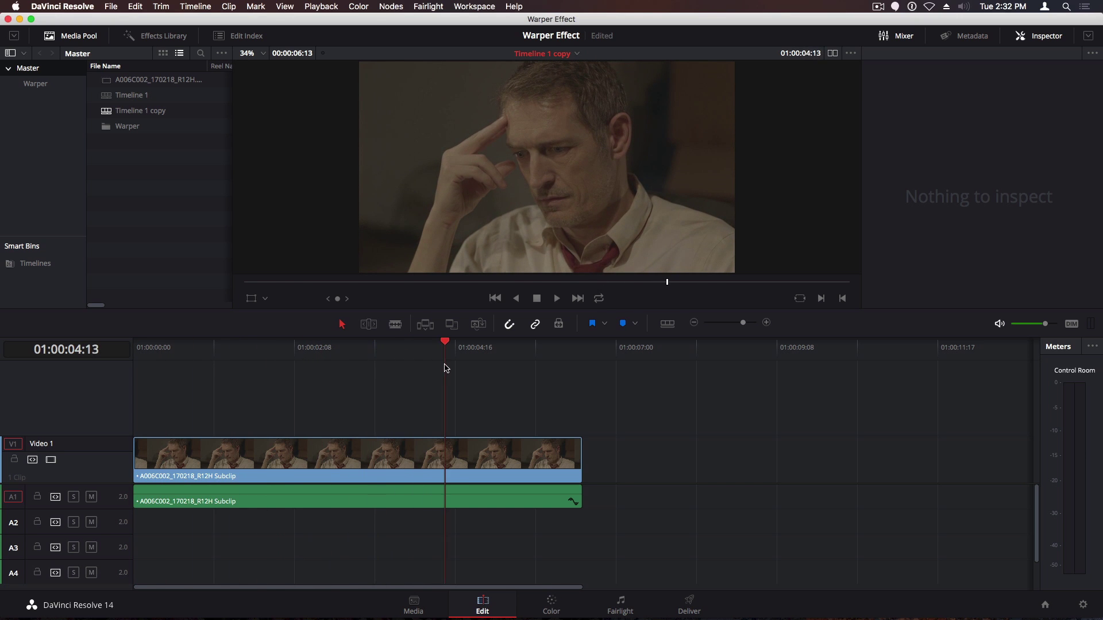
click(550, 607)
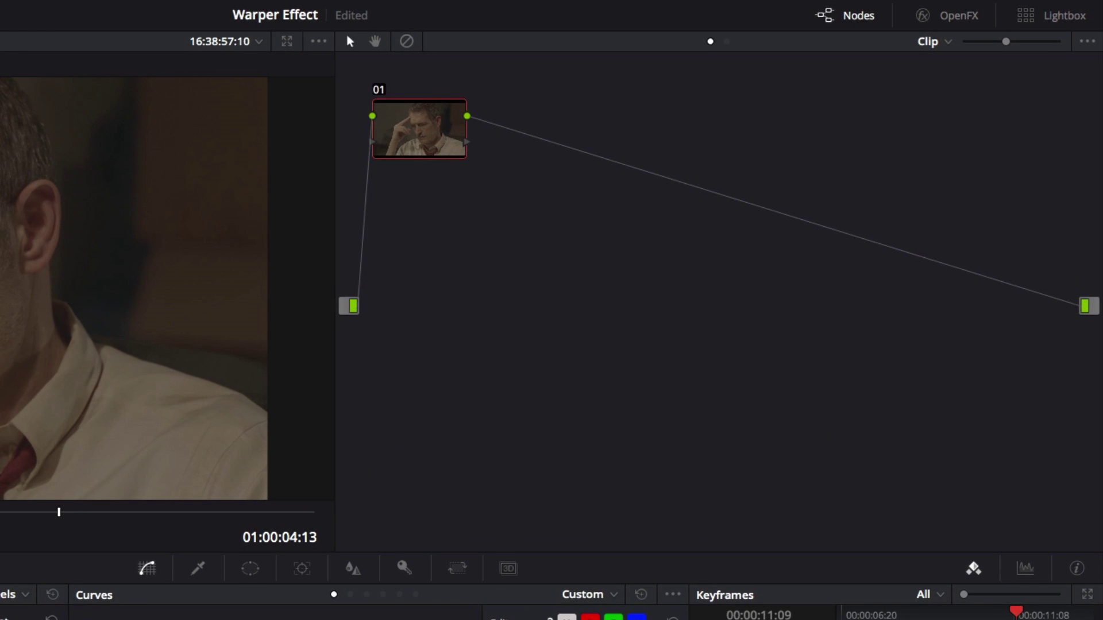
key(alt+s)
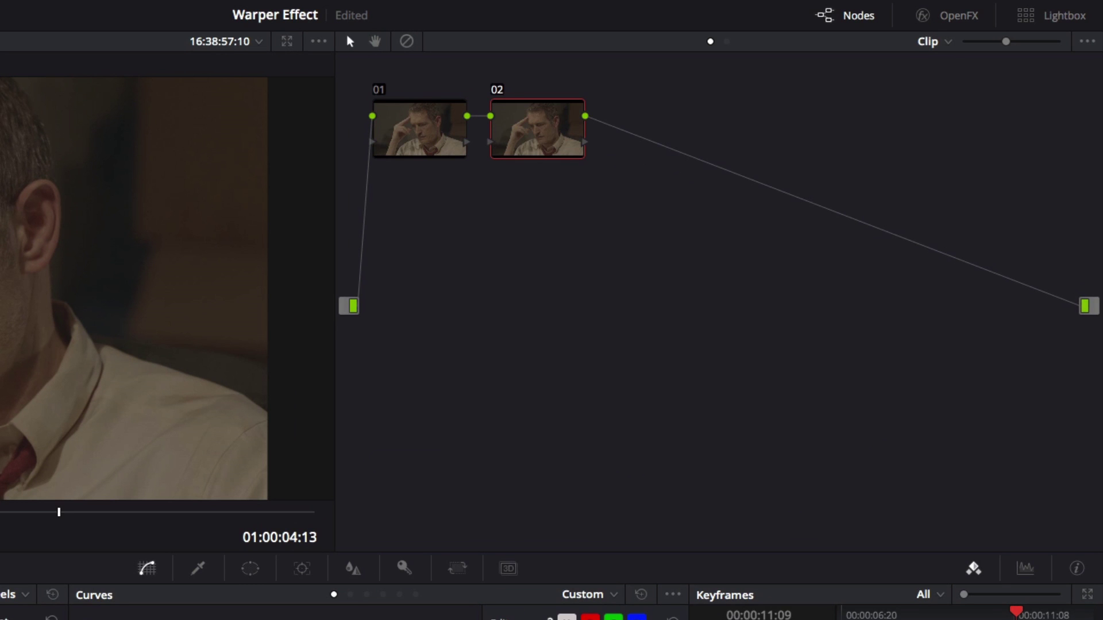
key(alt+p)
key(alt+p)
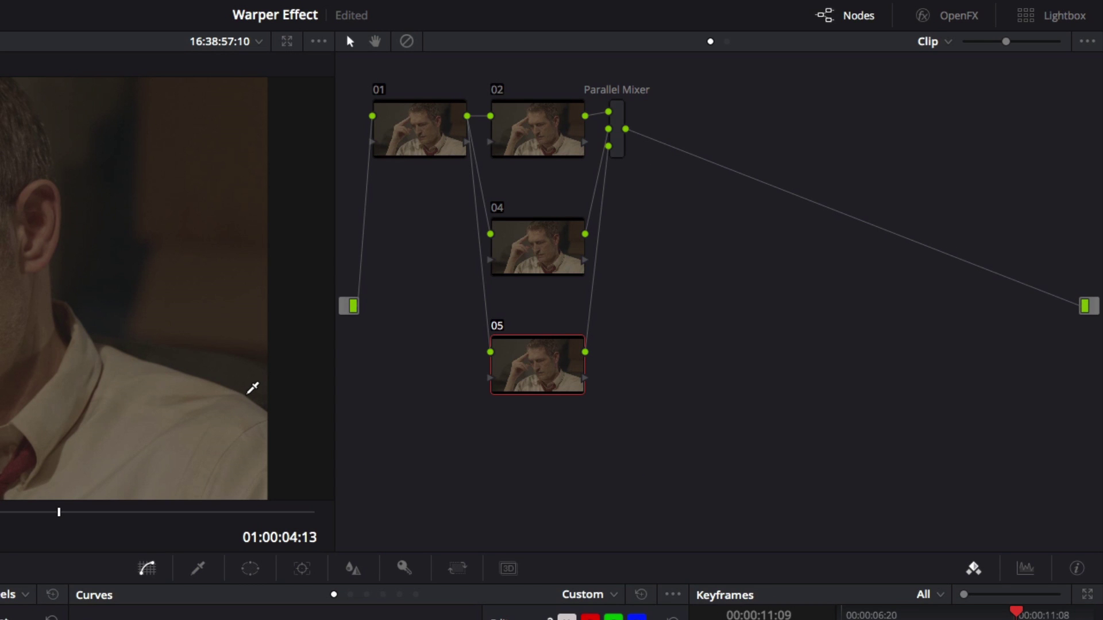
click(619, 116)
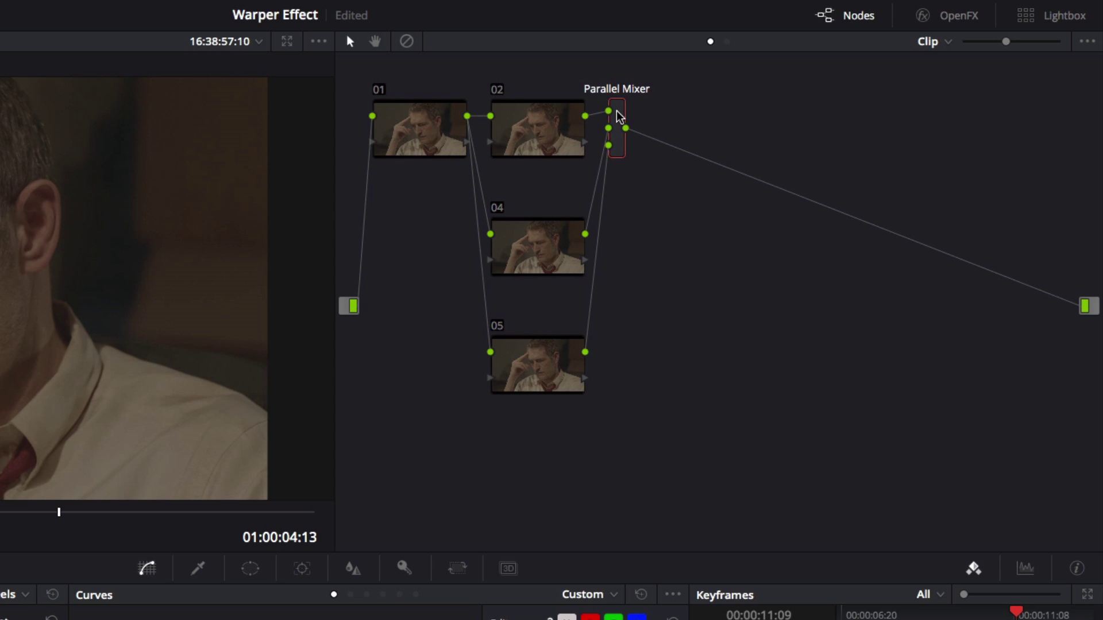
key(alt+s)
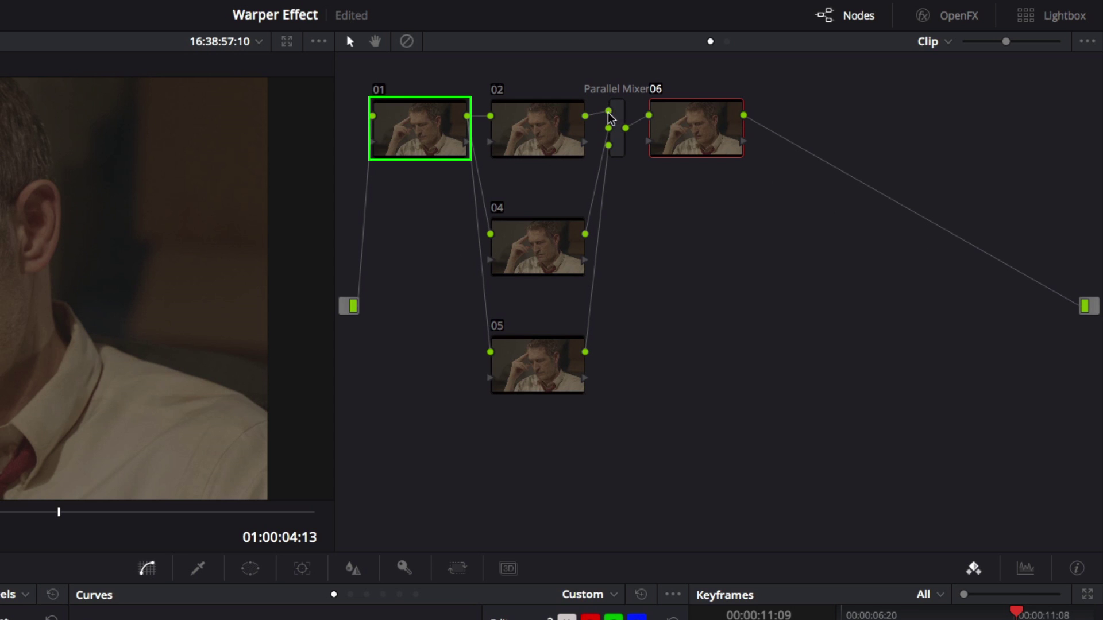
Stabilize the clip on node 01 using the Tracker in Stabilizer mode, then play back the result
click(439, 136)
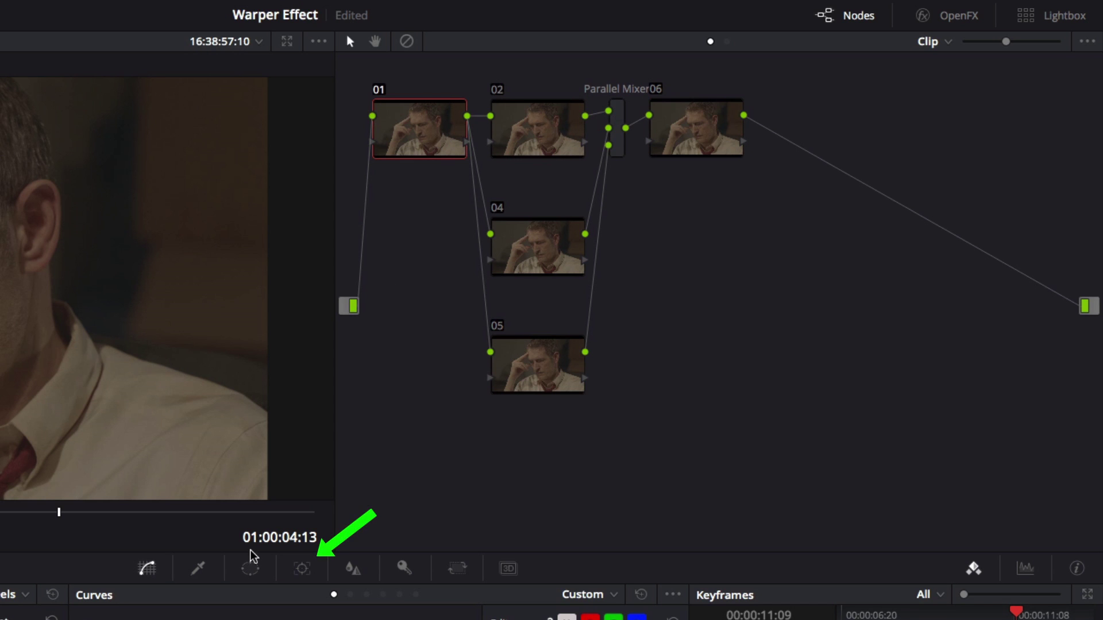
click(302, 539)
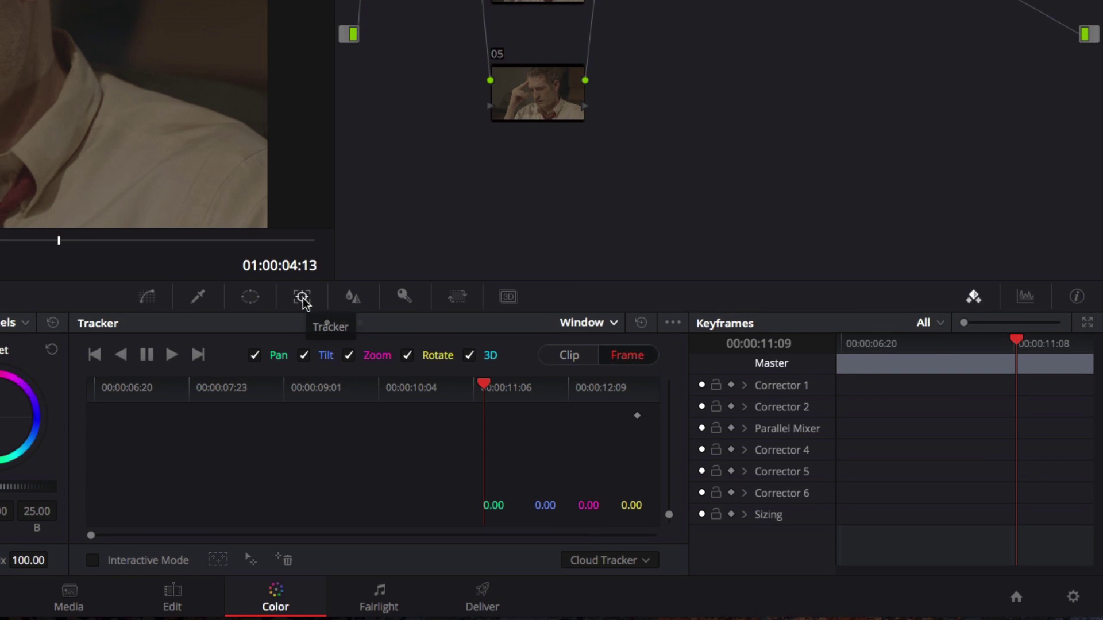
click(568, 325)
click(610, 368)
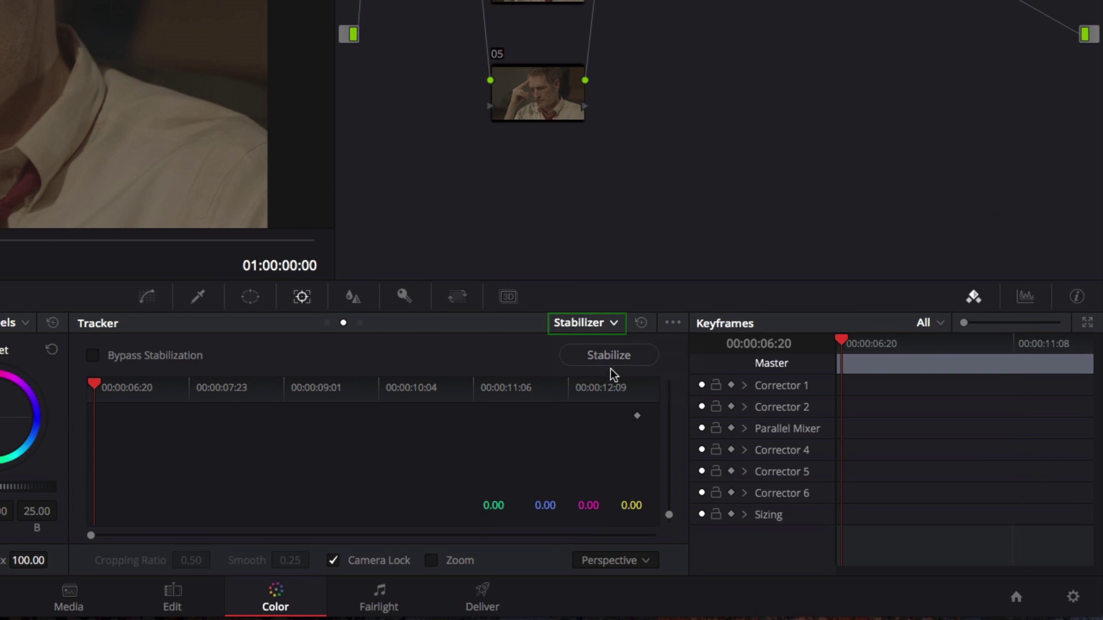
click(617, 356)
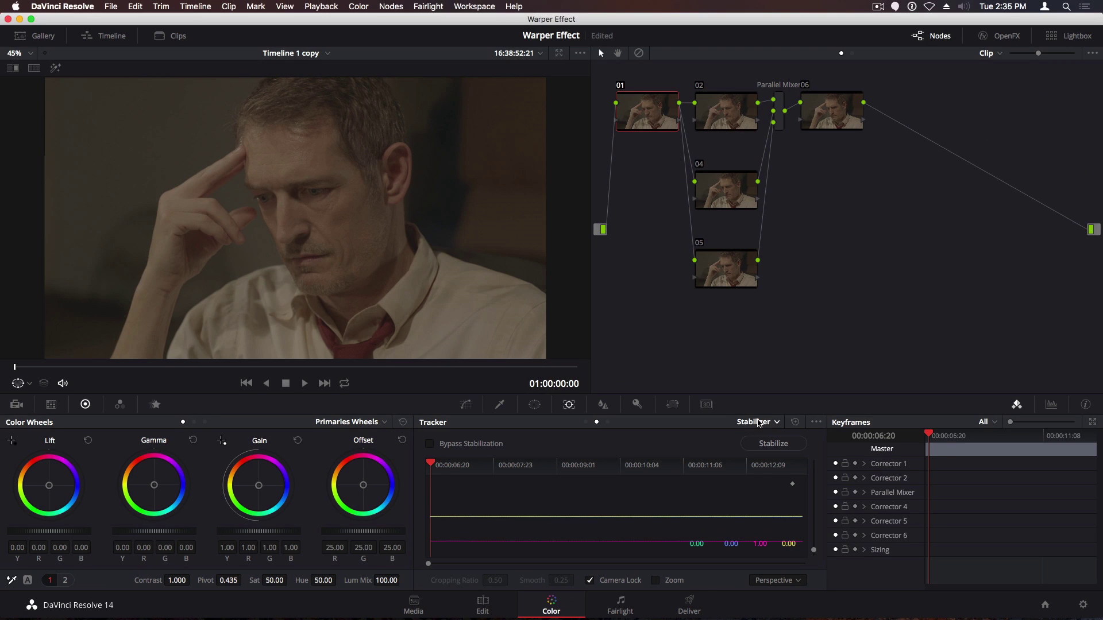
key(space)
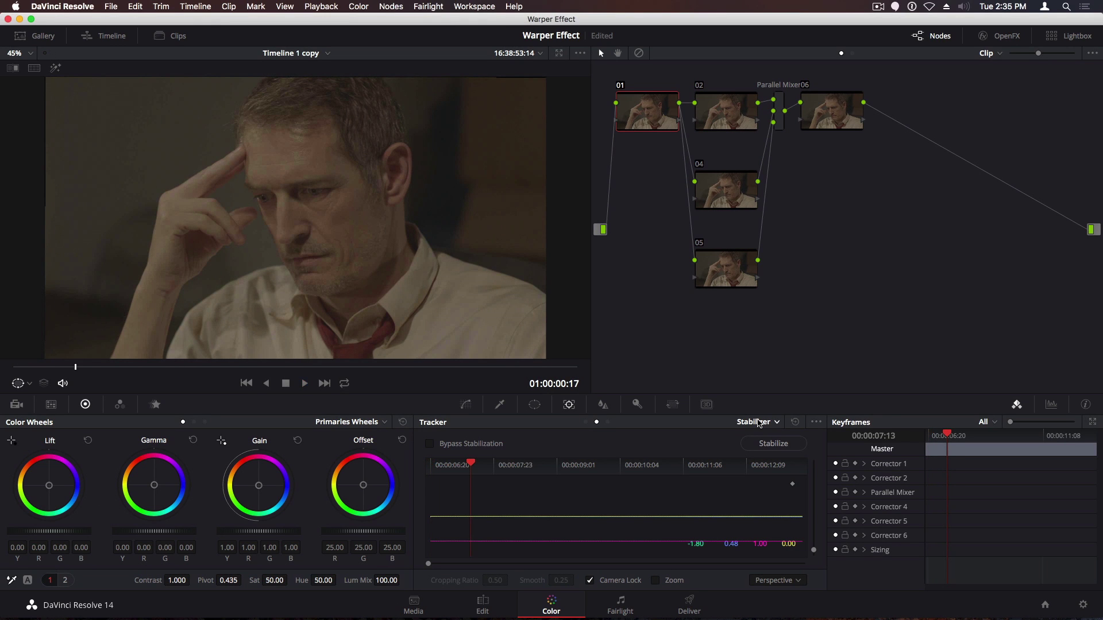
With node 02 selected at frame 01:00:03:13, search OpenFX for 'war' and drop Warper onto node 02
click(737, 115)
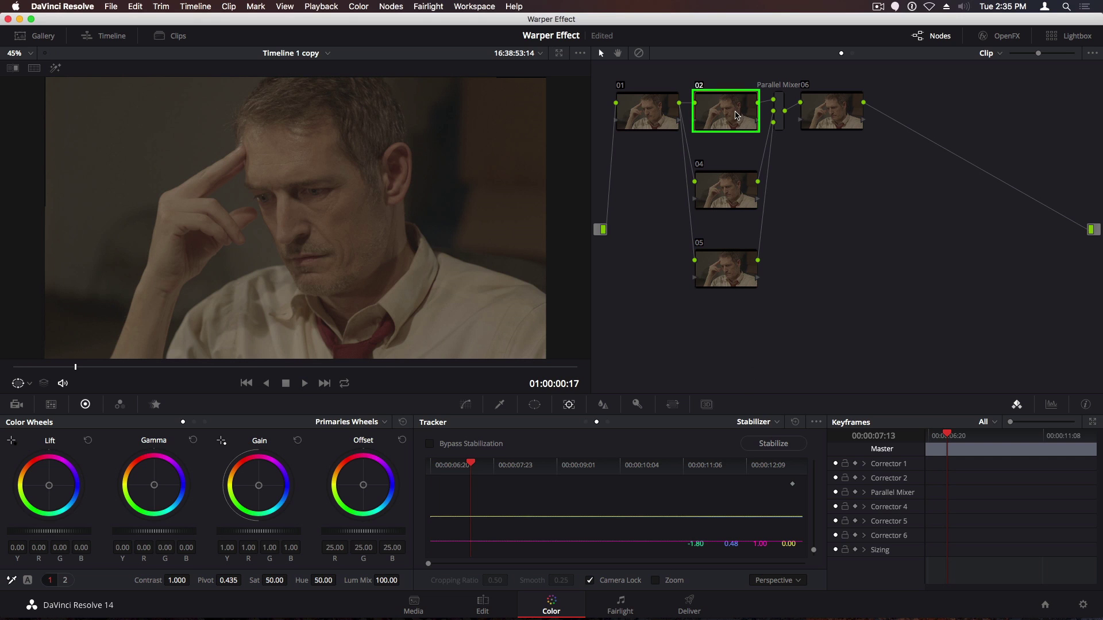
click(345, 367)
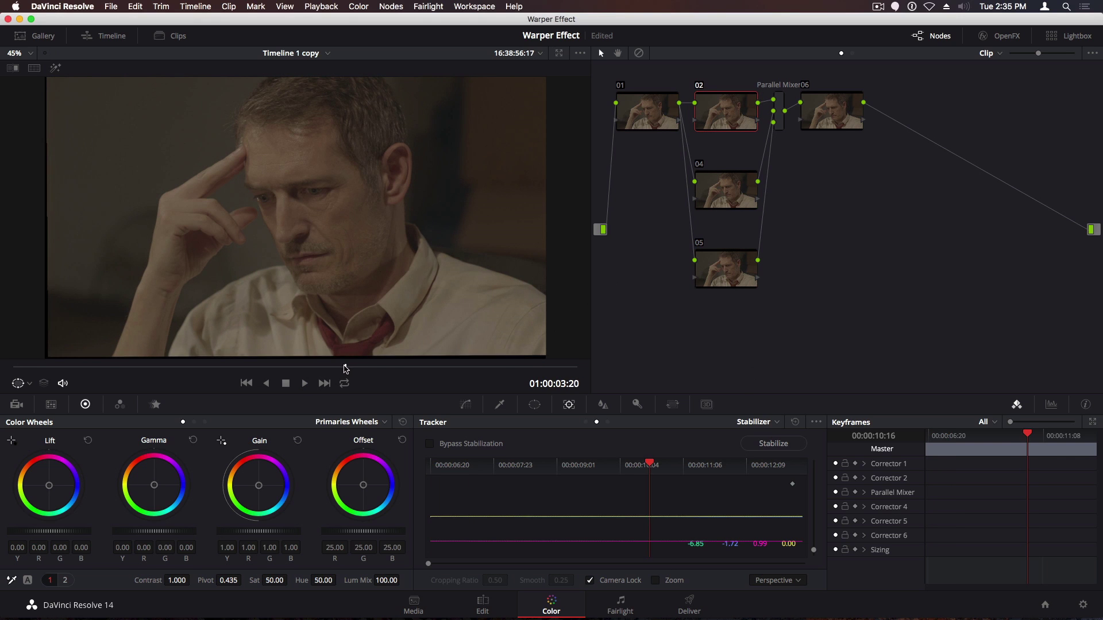
drag(345, 367, 321, 369)
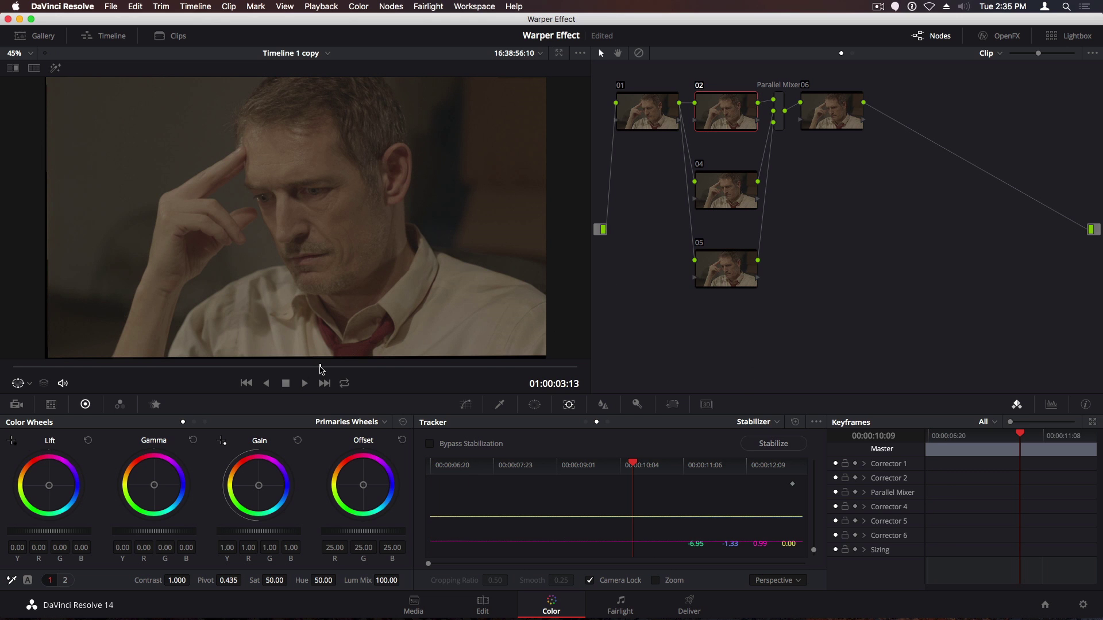
click(991, 39)
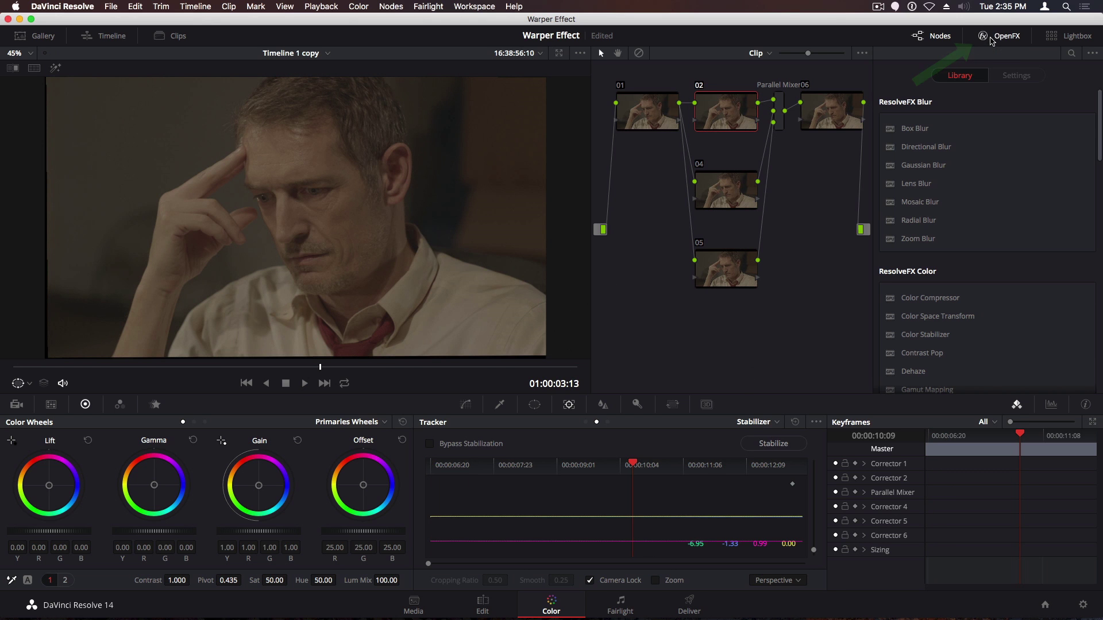
click(1071, 53)
text(war)
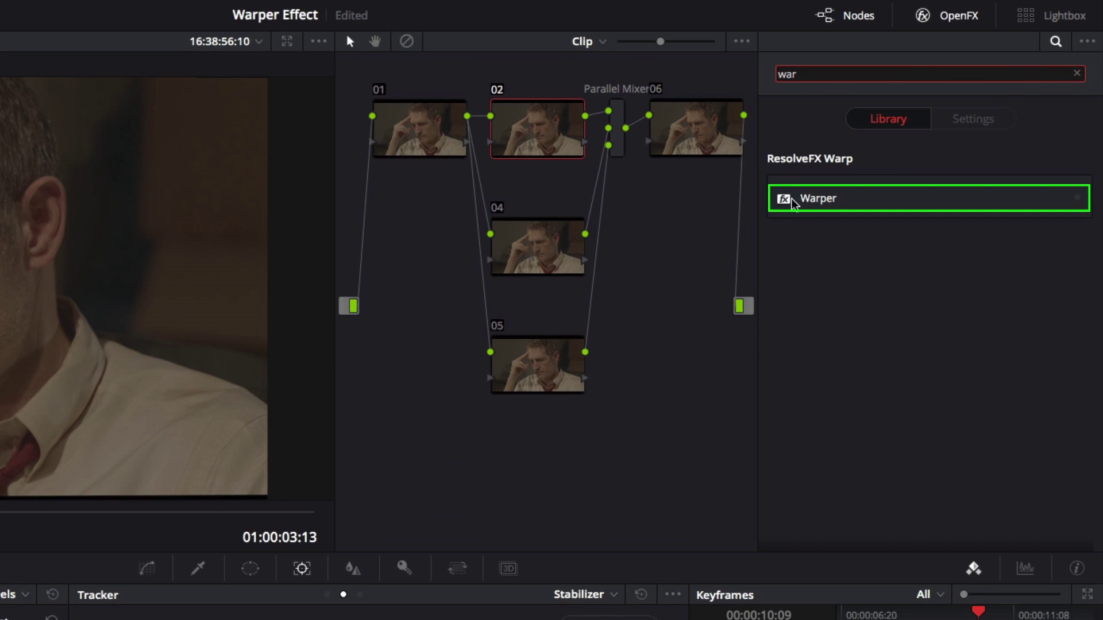
drag(815, 198, 533, 132)
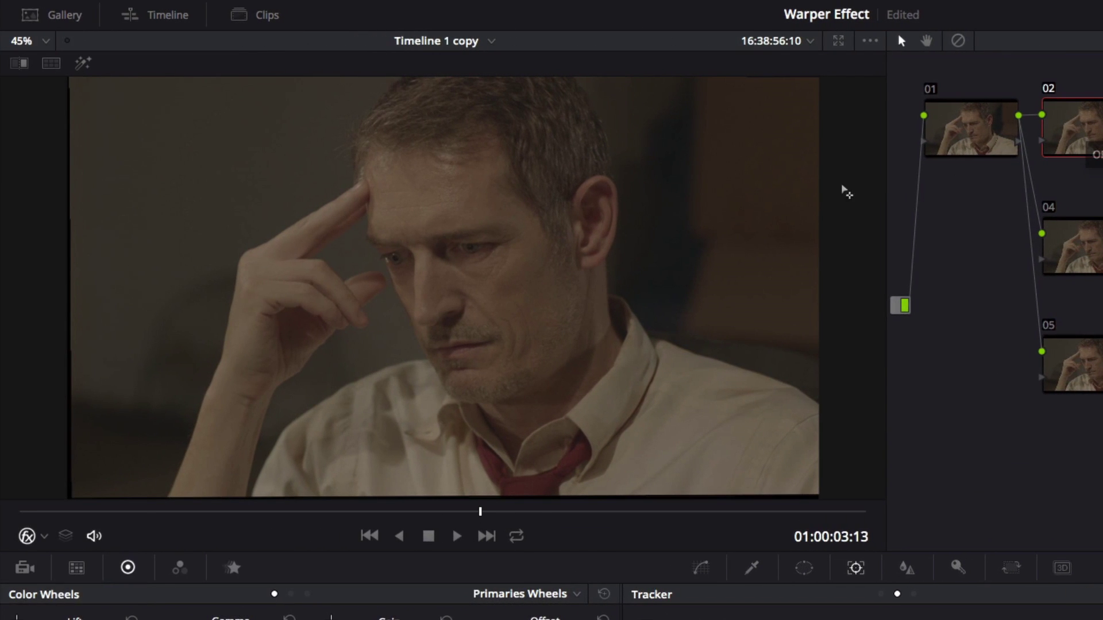
Ring the forehead, brows and eye area with twelve Warper boundary points
click(477, 202)
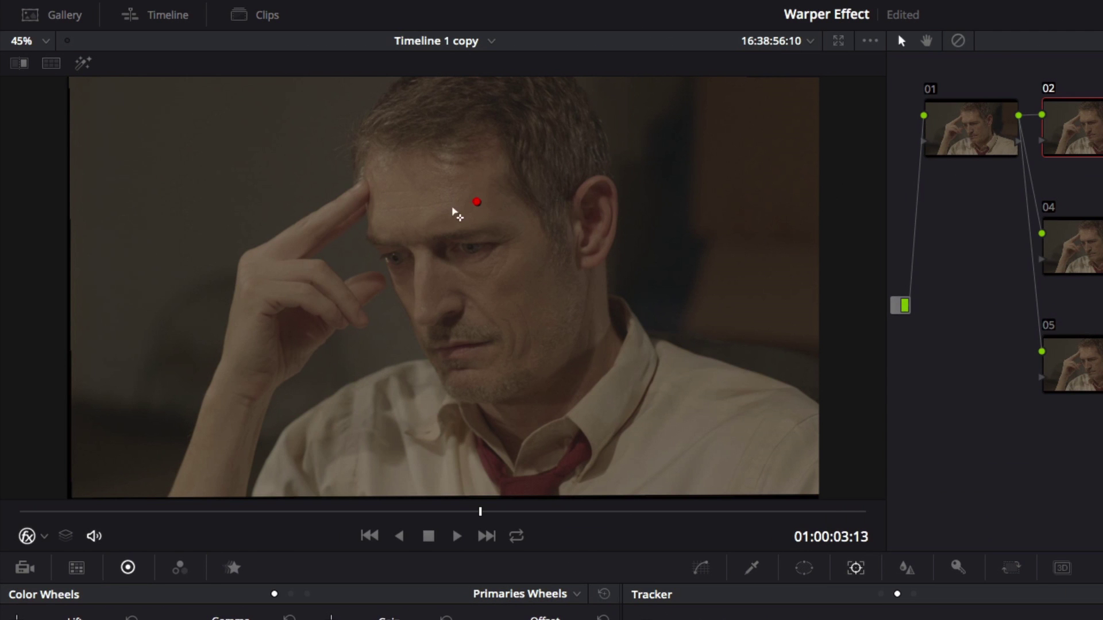
click(426, 214)
click(376, 212)
click(344, 233)
click(358, 267)
click(373, 293)
click(396, 320)
click(424, 279)
click(476, 290)
click(517, 266)
click(534, 218)
click(506, 200)
Add movable warp points over and below the eyes, removing one unwanted point
click(480, 218)
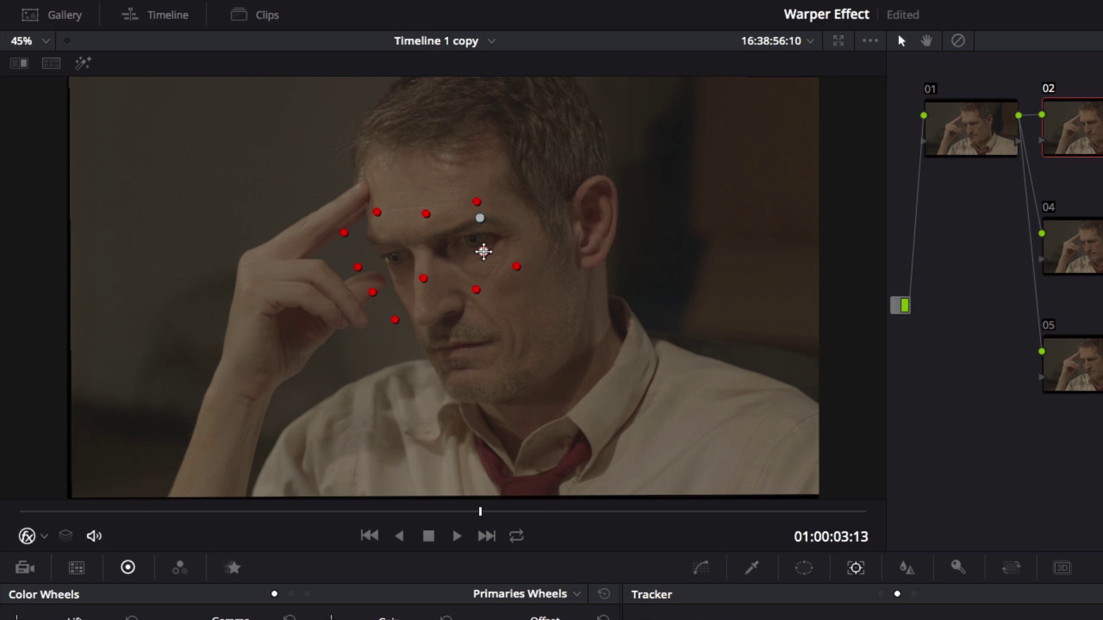
click(482, 251)
click(446, 228)
click(446, 229)
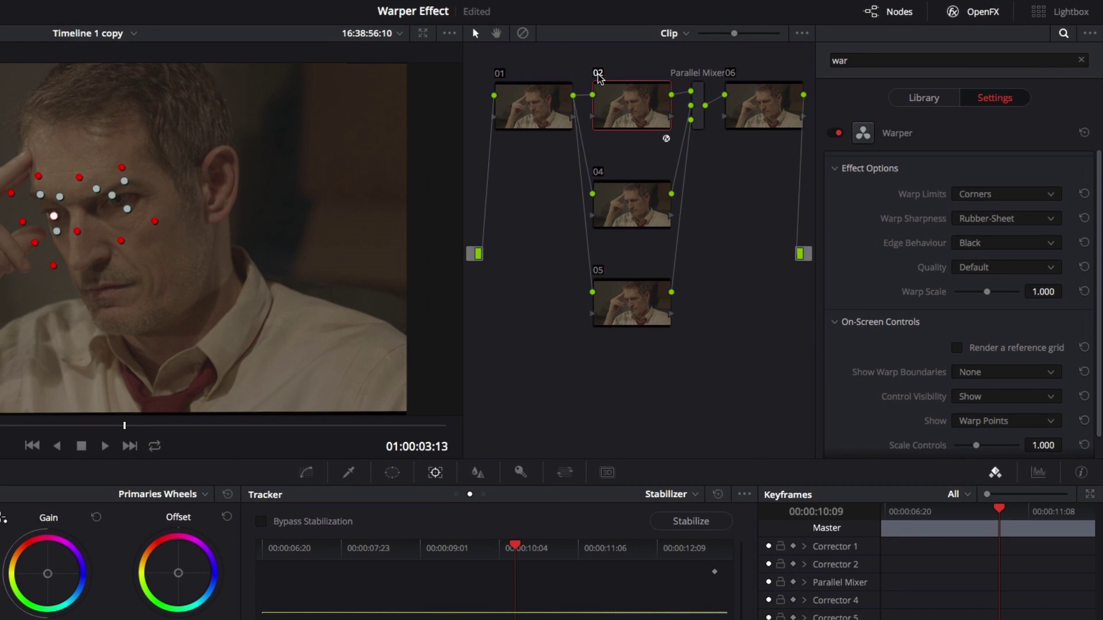
Disable node 02 and apply the Warper effect to node 04
key(ctrl+d)
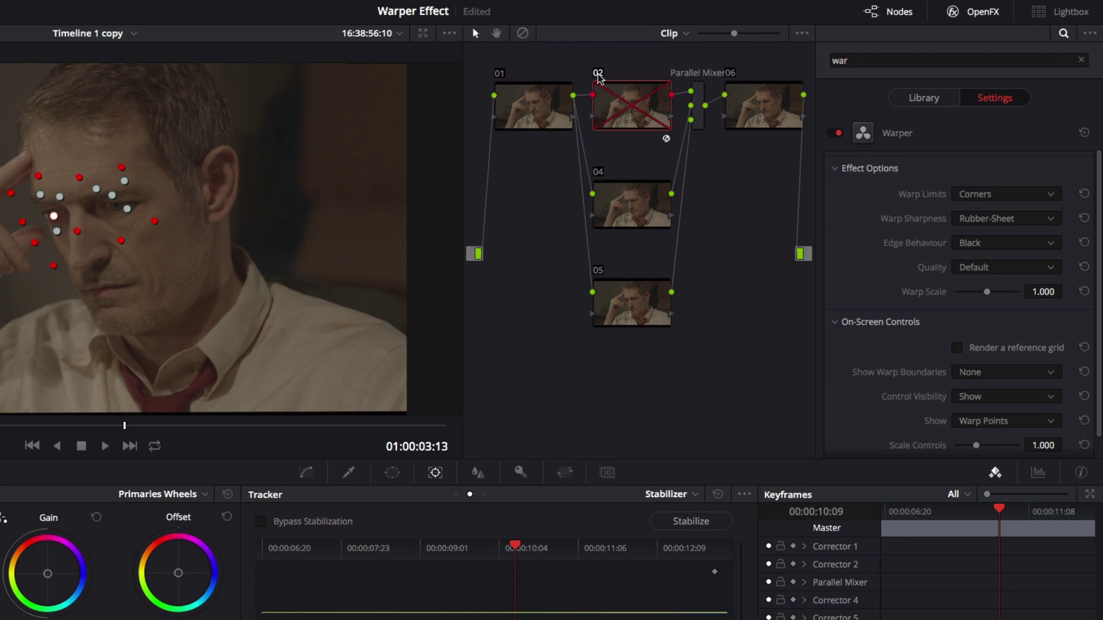
click(609, 189)
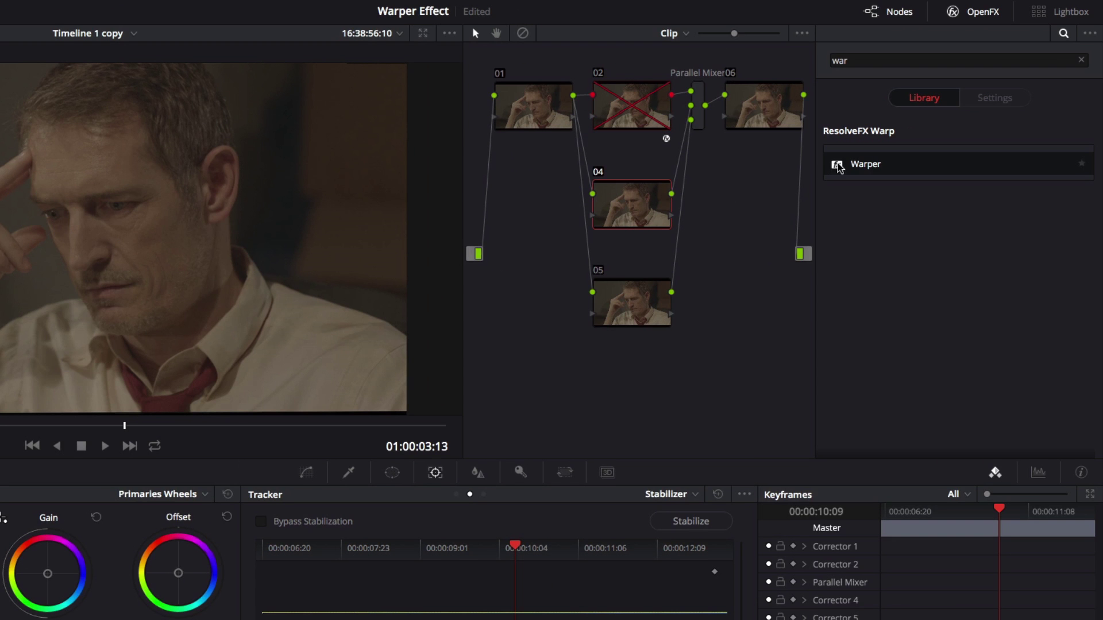
drag(842, 165, 648, 205)
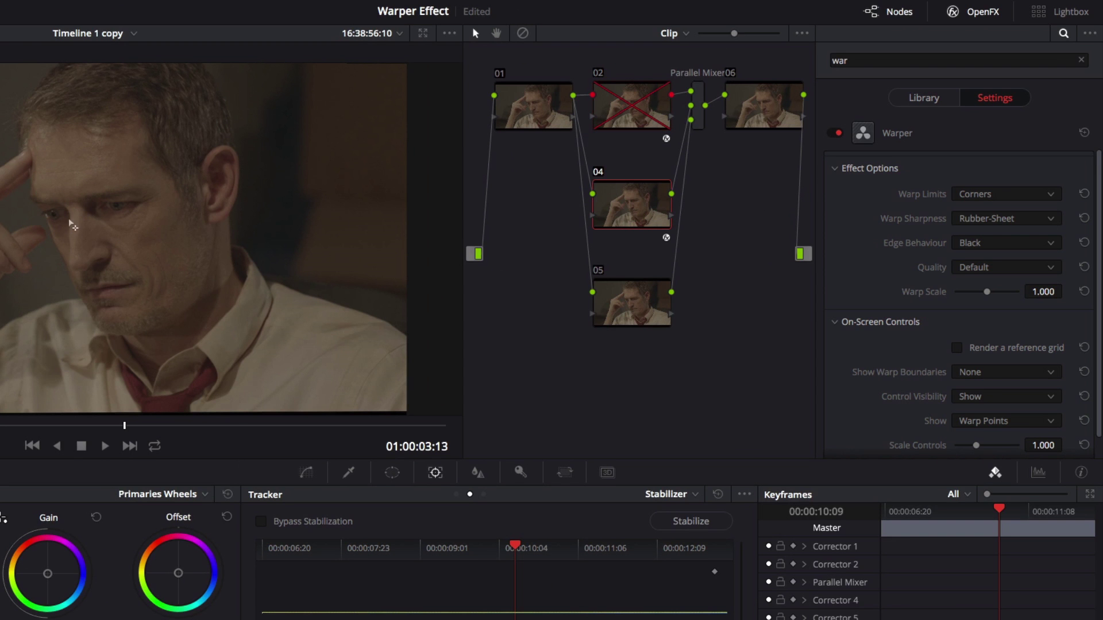
Place warp points around the nose, then switch node 04 off and select node 05
click(89, 230)
click(74, 273)
click(87, 247)
click(77, 232)
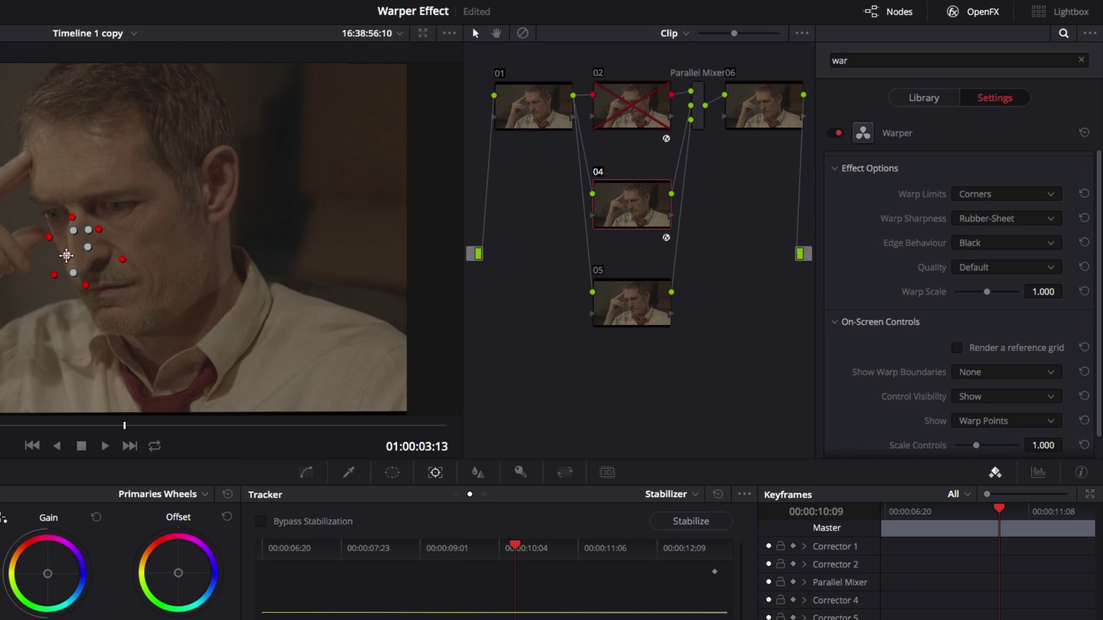
click(66, 255)
click(609, 207)
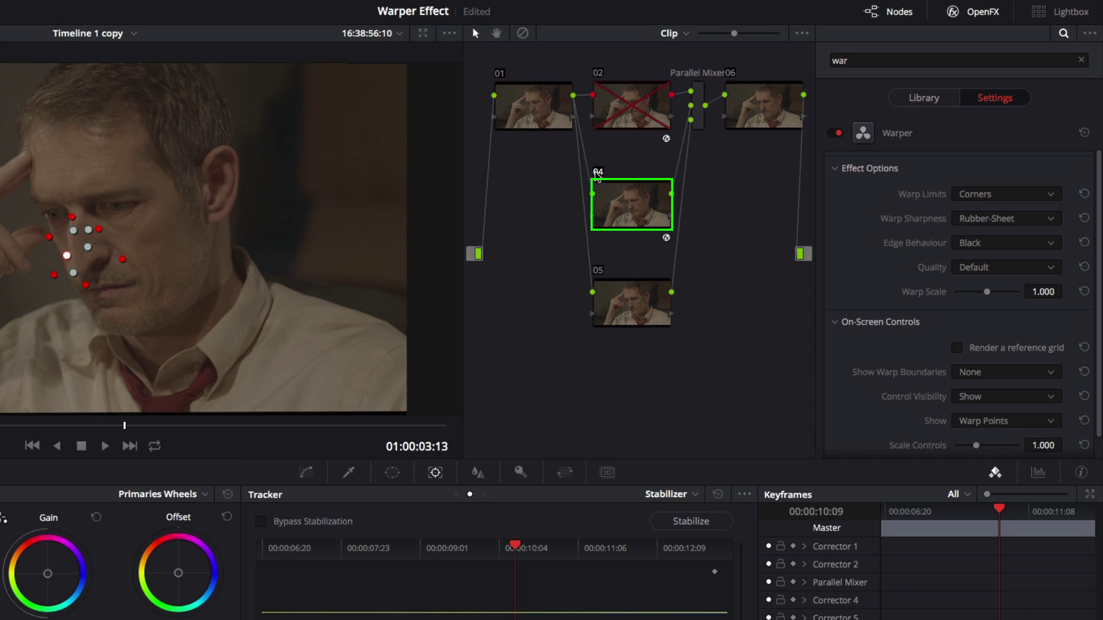
click(598, 172)
click(601, 289)
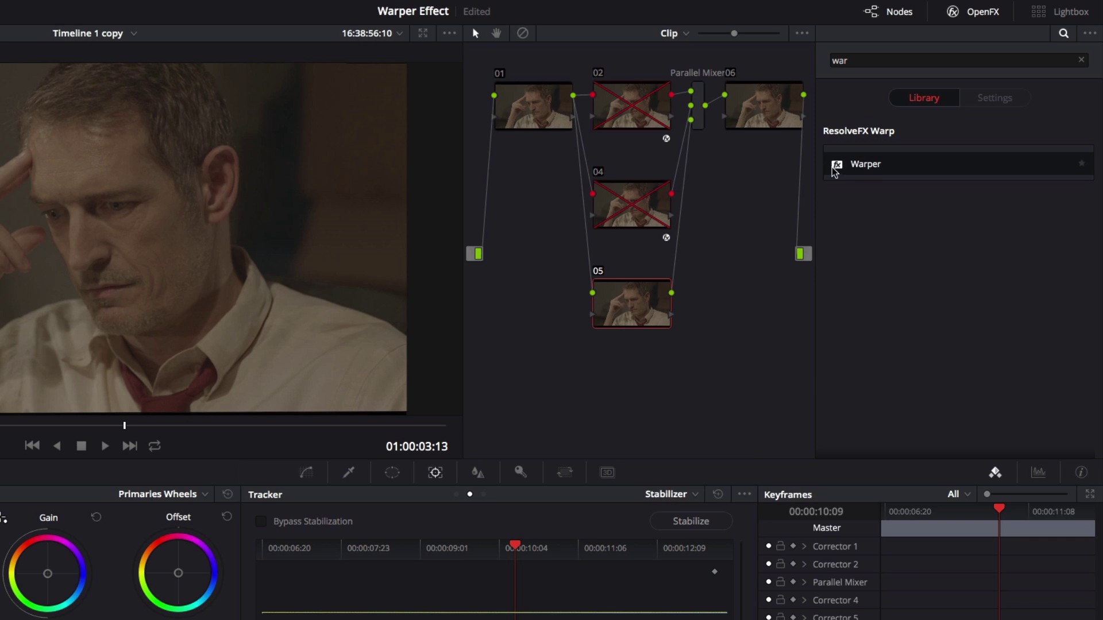
Apply Warper to node 05 and anchor limit points around the face, cheek and temple
drag(837, 167, 632, 309)
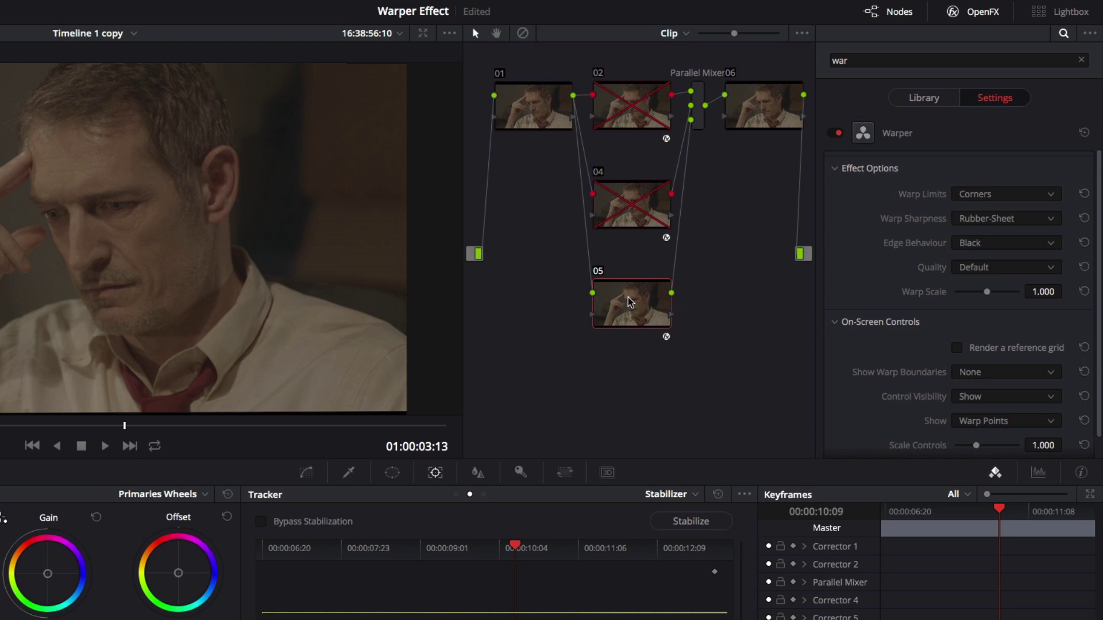
click(86, 274)
click(52, 280)
click(70, 334)
click(111, 363)
click(191, 341)
click(221, 246)
click(247, 215)
click(253, 155)
click(194, 133)
Add eight warp points along the jaw and chin
click(183, 175)
click(159, 214)
click(120, 235)
click(116, 283)
click(101, 307)
click(137, 247)
click(216, 231)
click(210, 204)
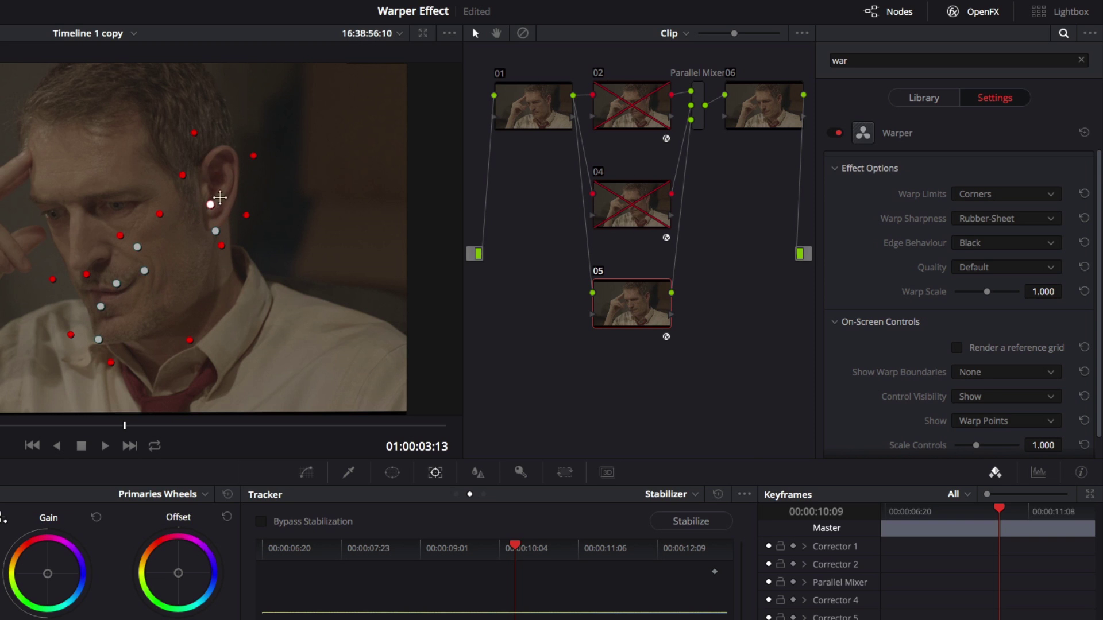
Outline the ear with warp points, anchor above it, stretch its top upward, and re-enable node 04
click(224, 202)
click(233, 175)
click(222, 133)
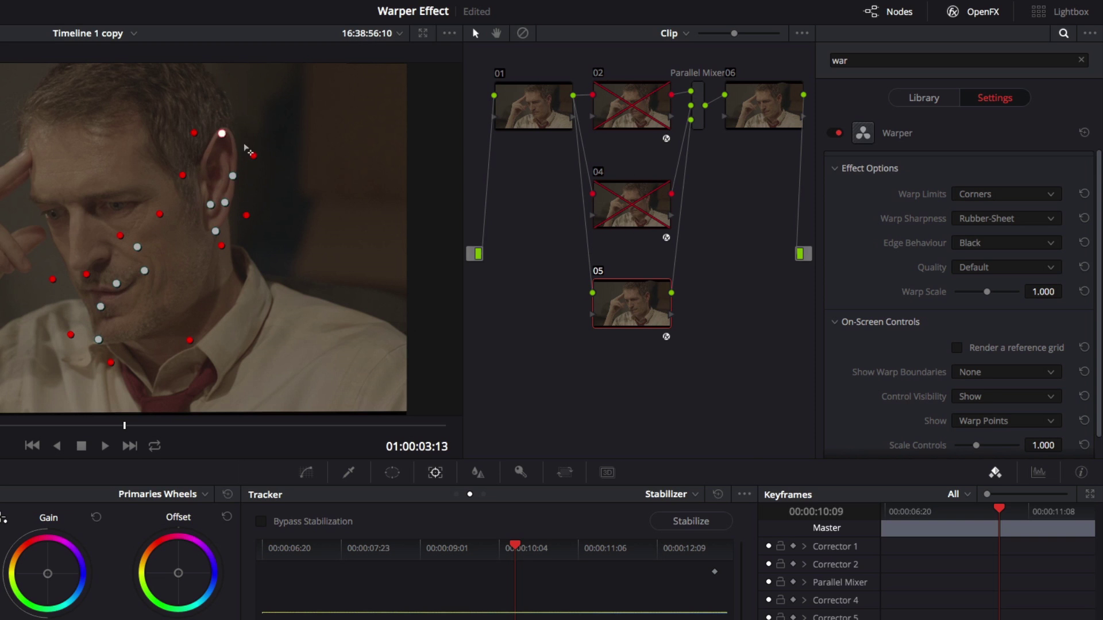
click(237, 143)
click(213, 101)
click(239, 103)
click(201, 150)
click(222, 129)
click(598, 173)
Re-enable node 02 and inspect the Corrector 2 and Corrector 5 tracks in the Keyframes panel
click(598, 75)
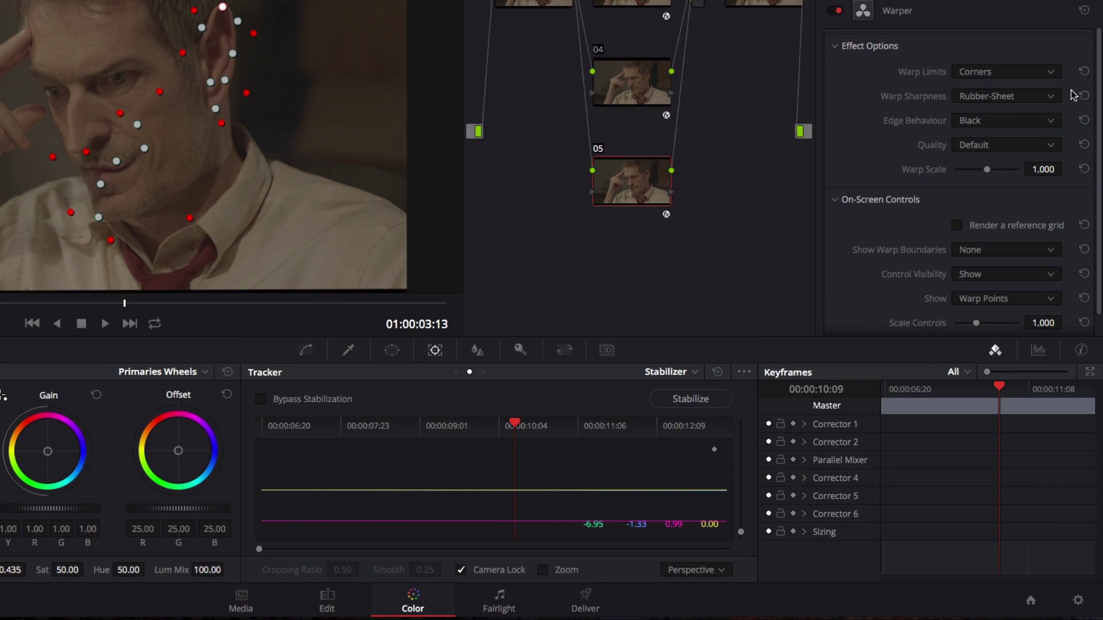
click(804, 444)
scroll(807, 464, down, 3)
scroll(809, 465, down, 2)
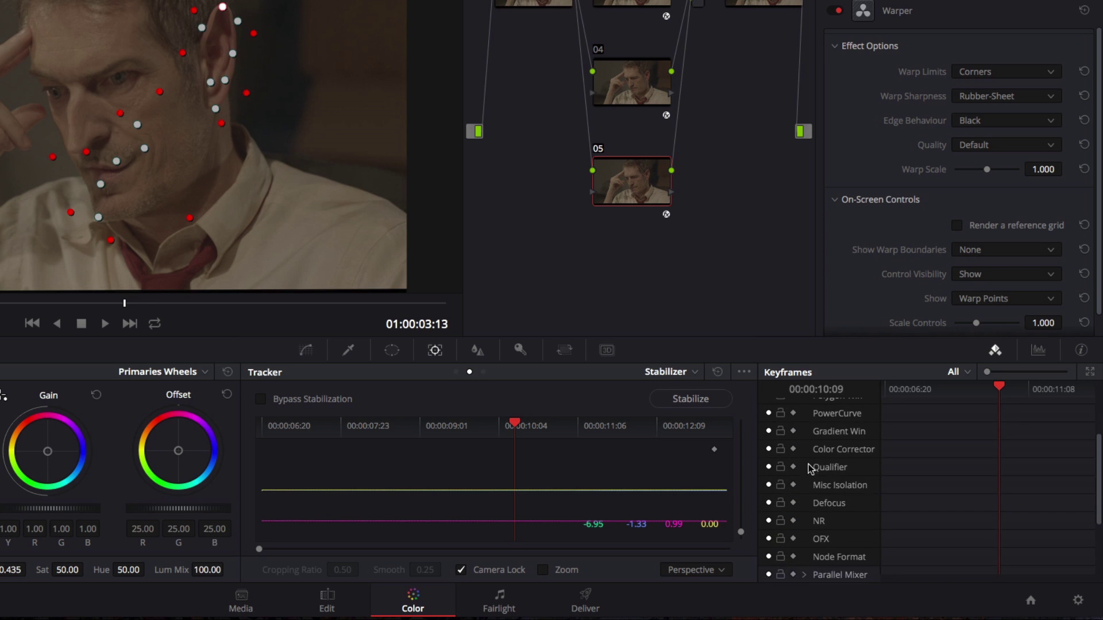
scroll(800, 517, up, 3)
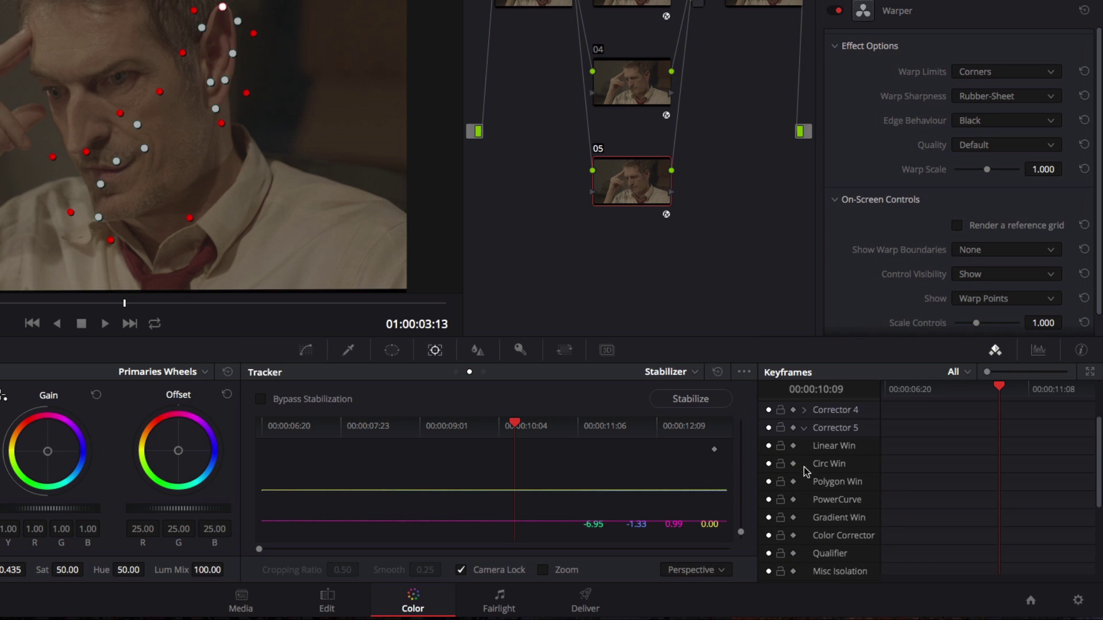
click(805, 430)
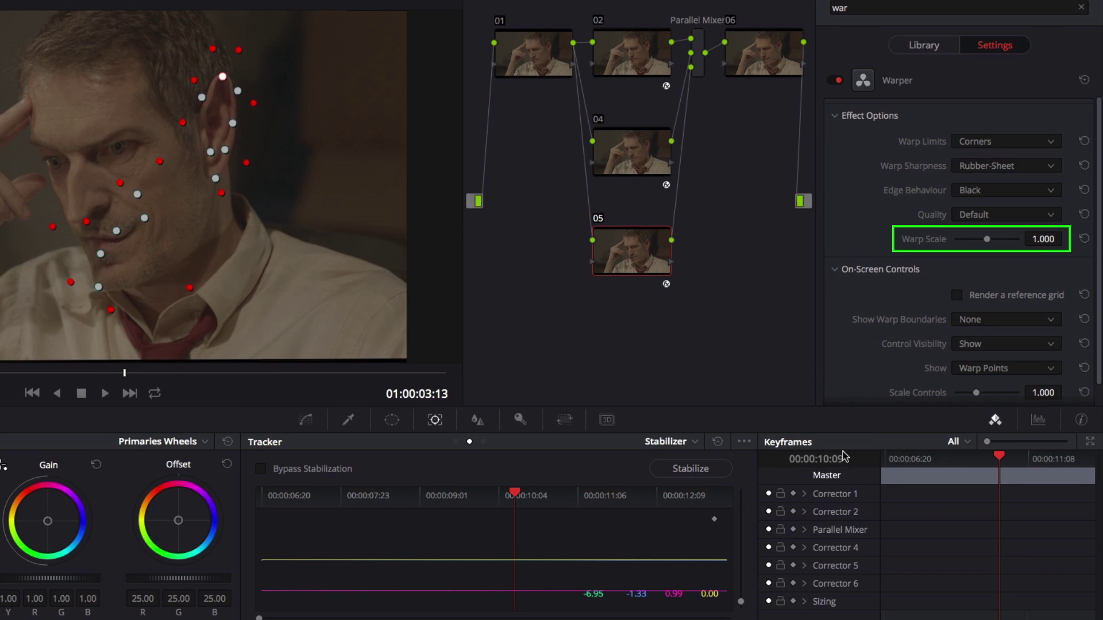
Keyframe Warp Scale at 1.000 on nodes 05, 04 and 02
click(987, 240)
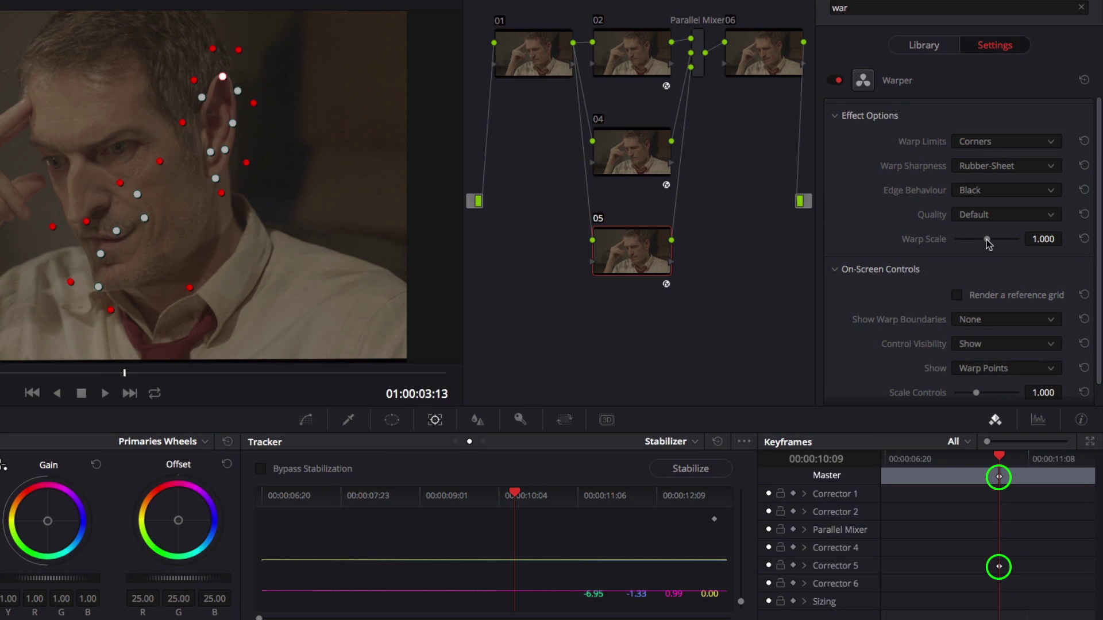
click(614, 162)
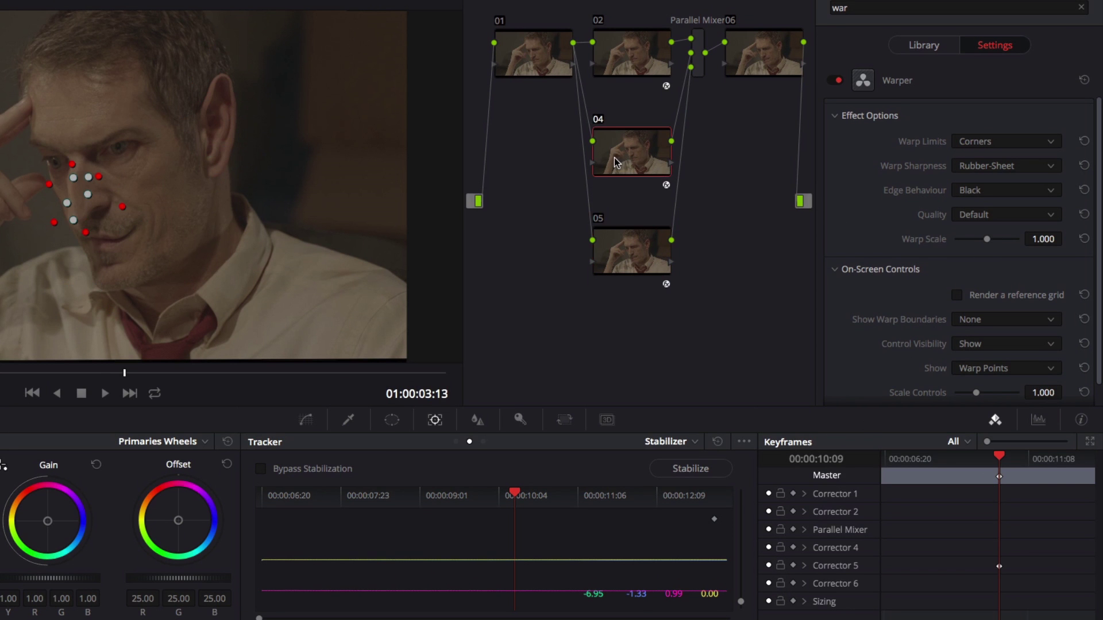
click(622, 60)
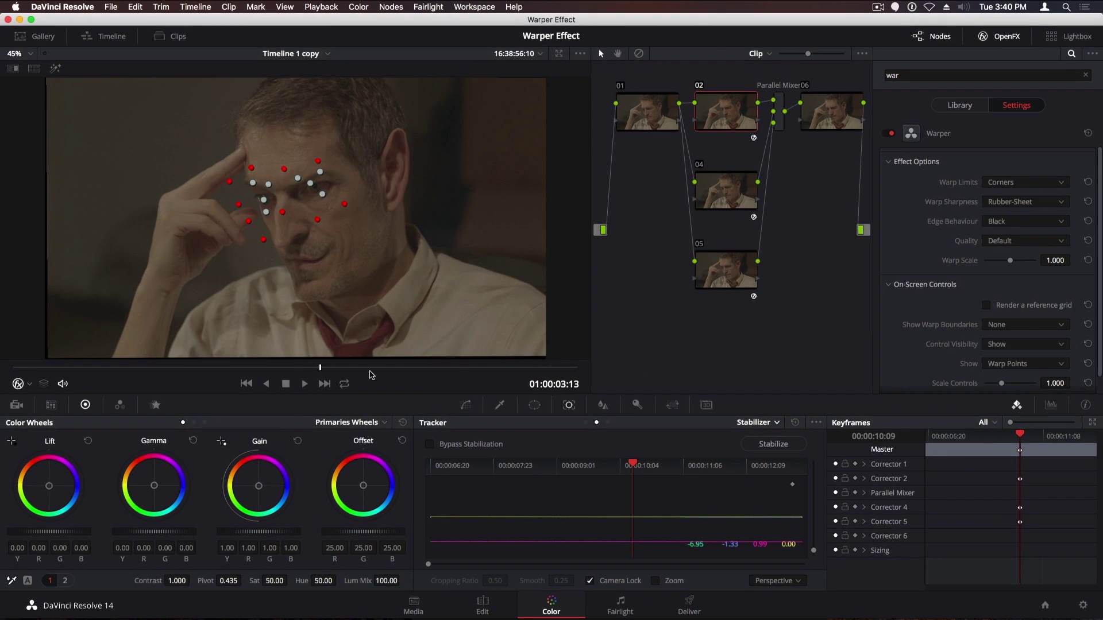
At about one second into the clip, set Warp Scale to 0 on the warper nodes
click(14, 368)
drag(228, 368, 156, 366)
drag(945, 260, 939, 260)
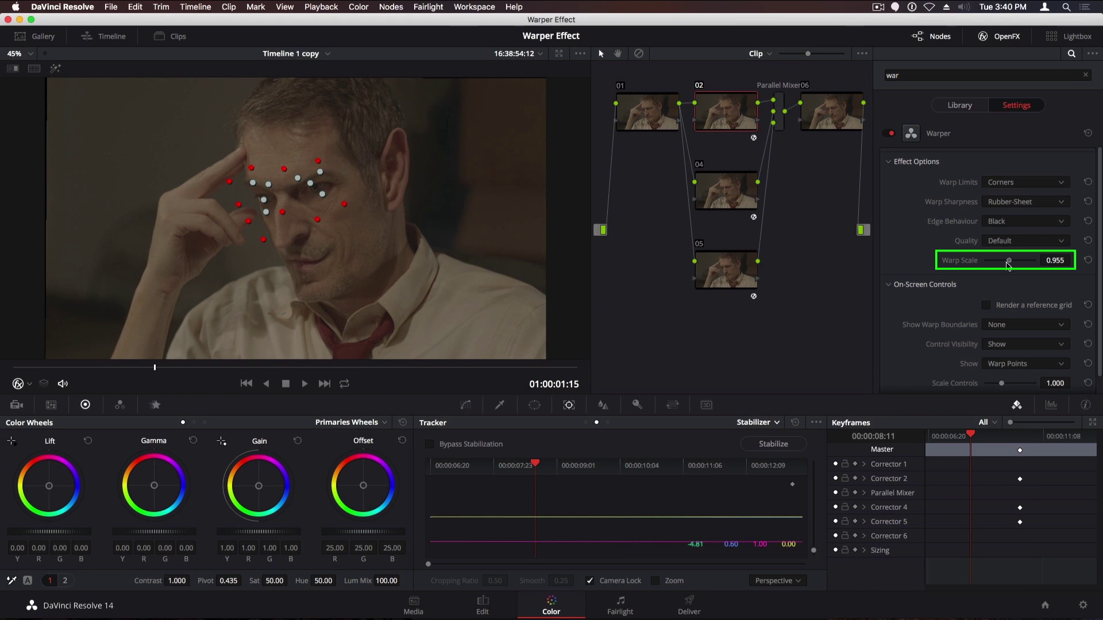
click(732, 189)
drag(1010, 260, 971, 269)
click(726, 270)
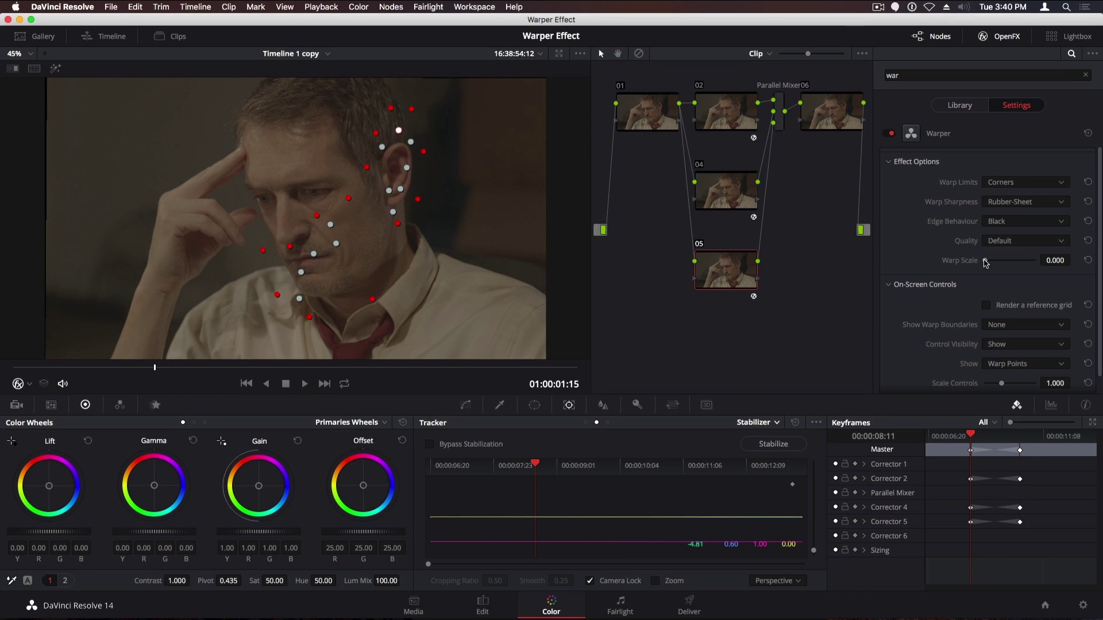
Select node 06 and play the clip to review the animated warps
click(823, 112)
key(space)
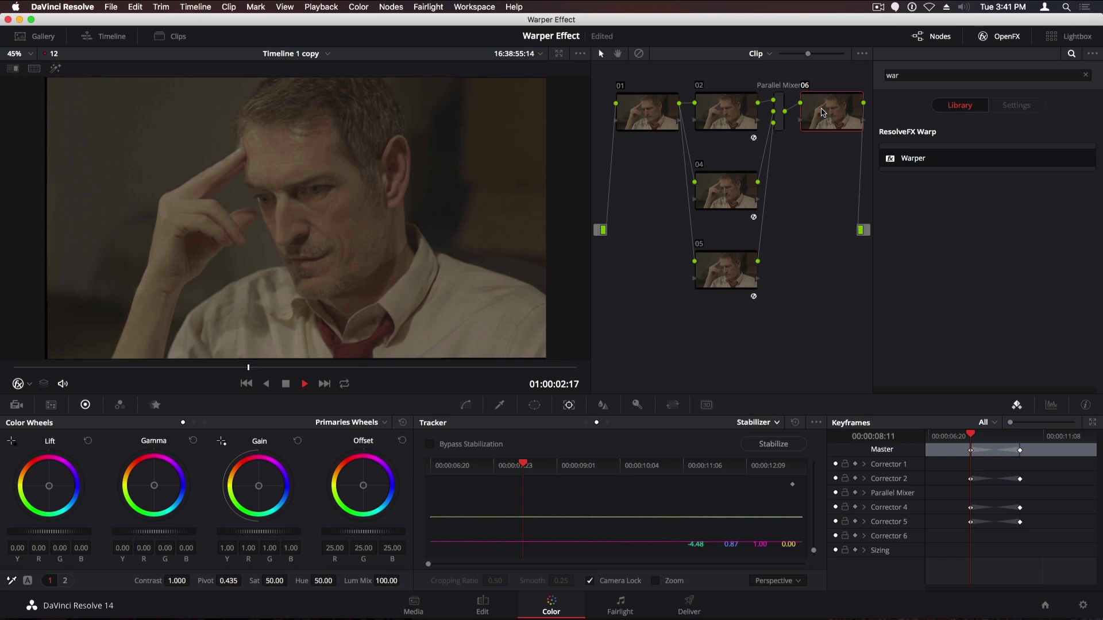
key(space)
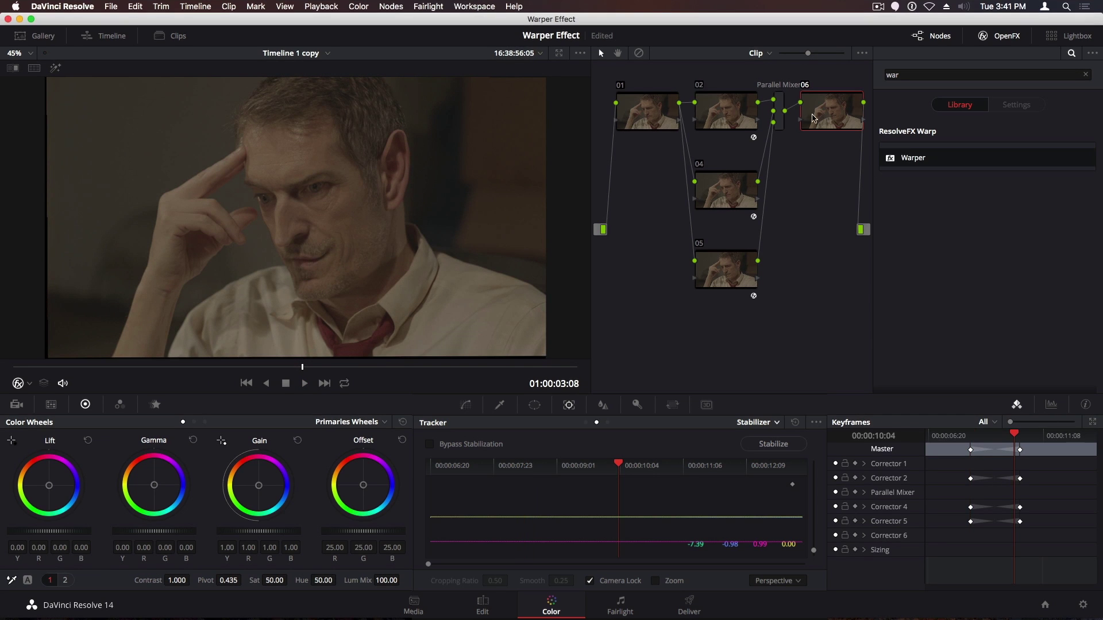
On node 06, switch Sizing to Node Sizing and set Zoom to 1.026
drag(303, 370, 325, 372)
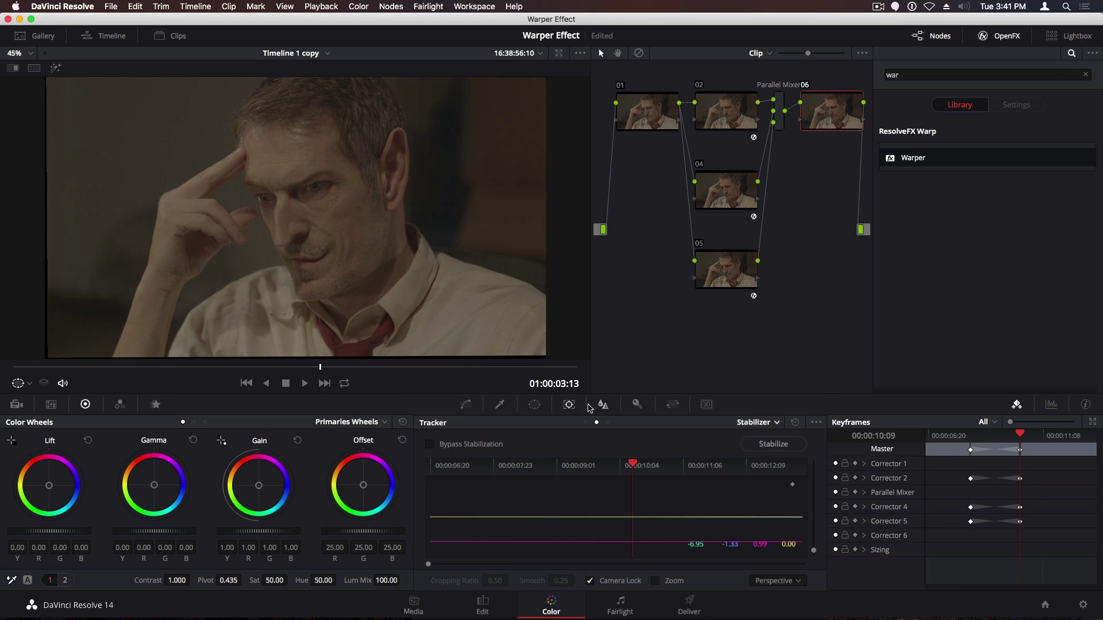
click(673, 405)
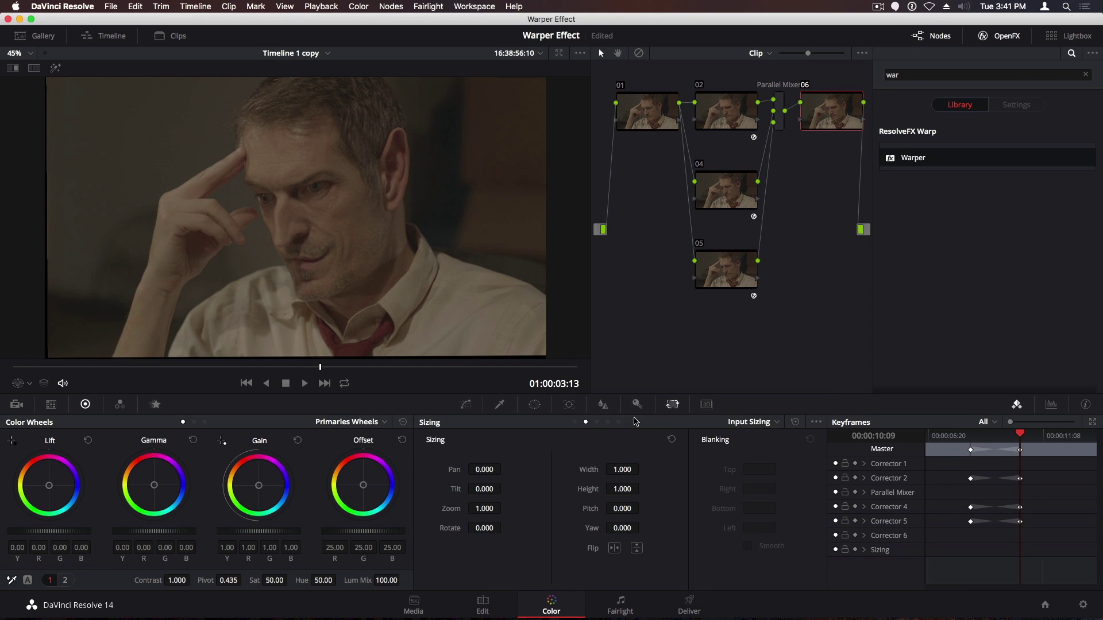
click(607, 423)
drag(484, 508, 505, 508)
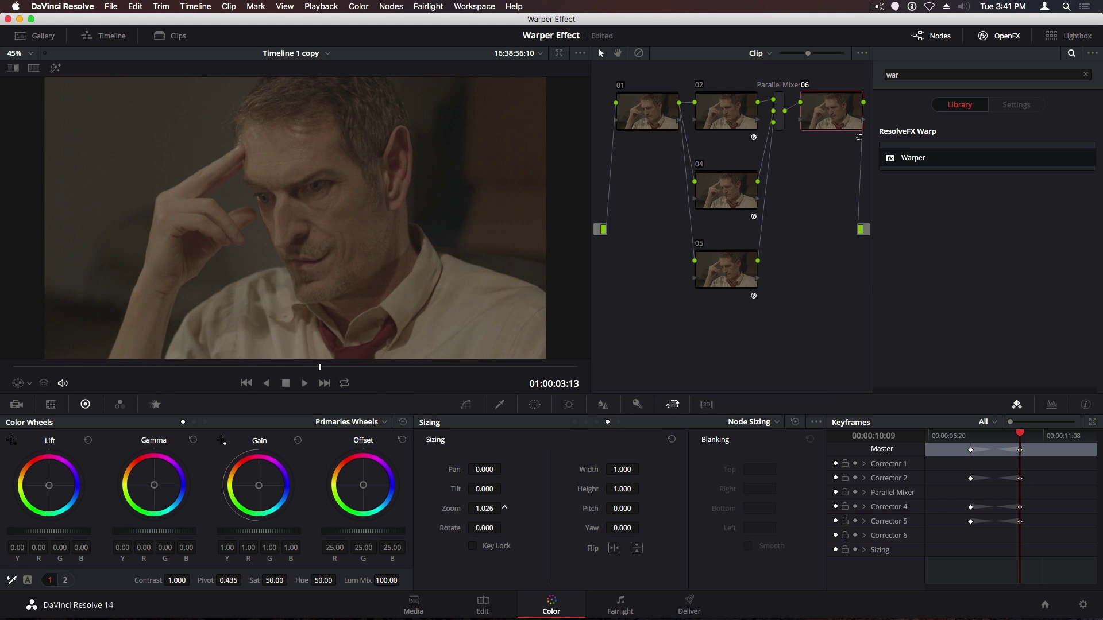